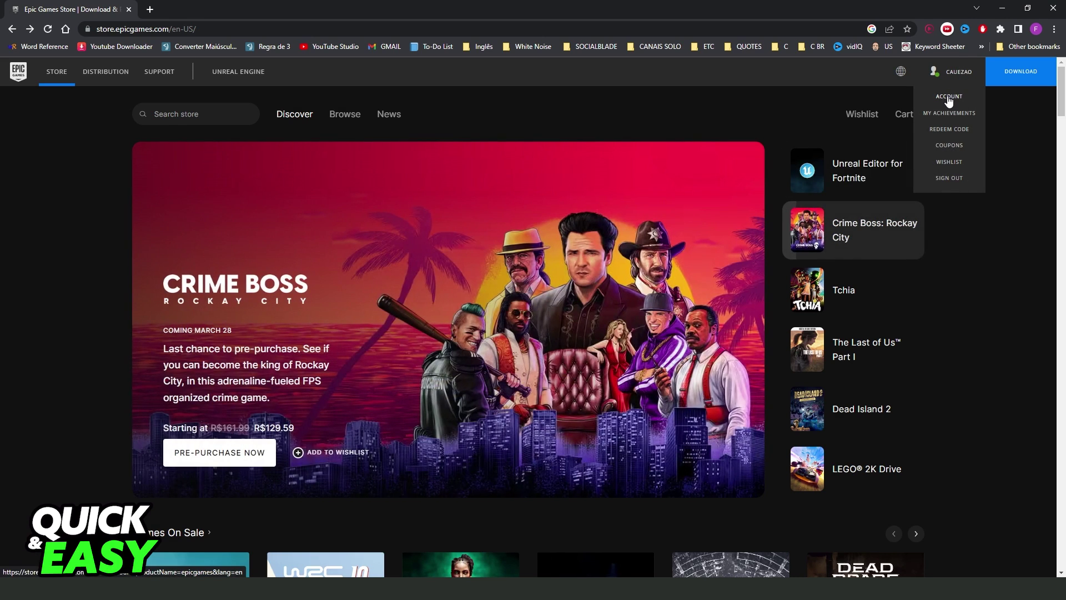
Step: Go to the Account page from the username dropdown on the Epic Games Store
{"action": "left_click", "coordinate": [949, 97]}
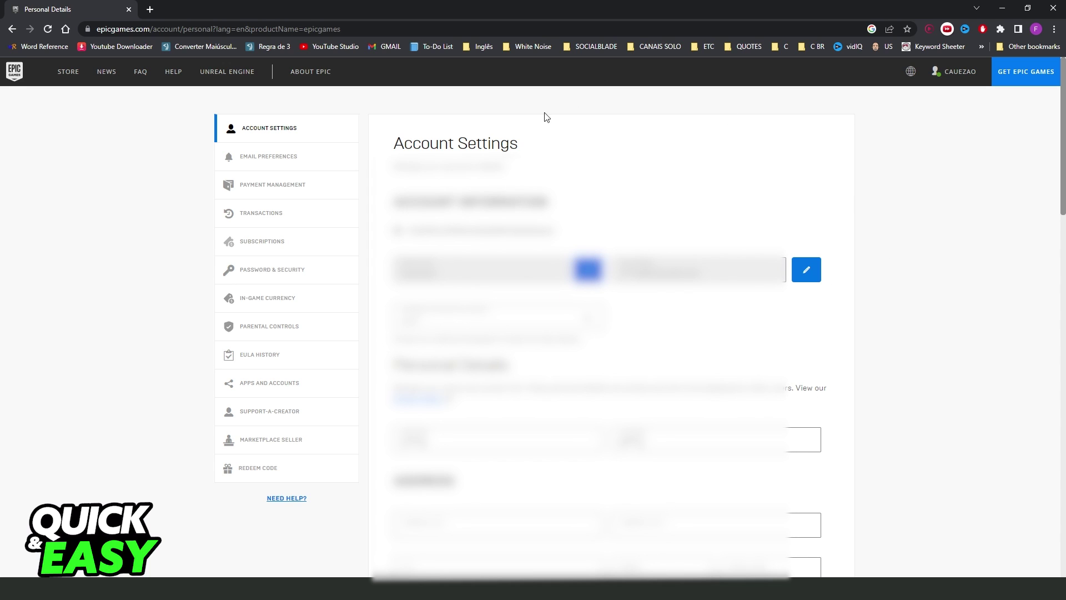
Step: Open the new-email dialog and highlight its 90-day email-change lock warning
{"action": "left_click", "coordinate": [808, 274]}
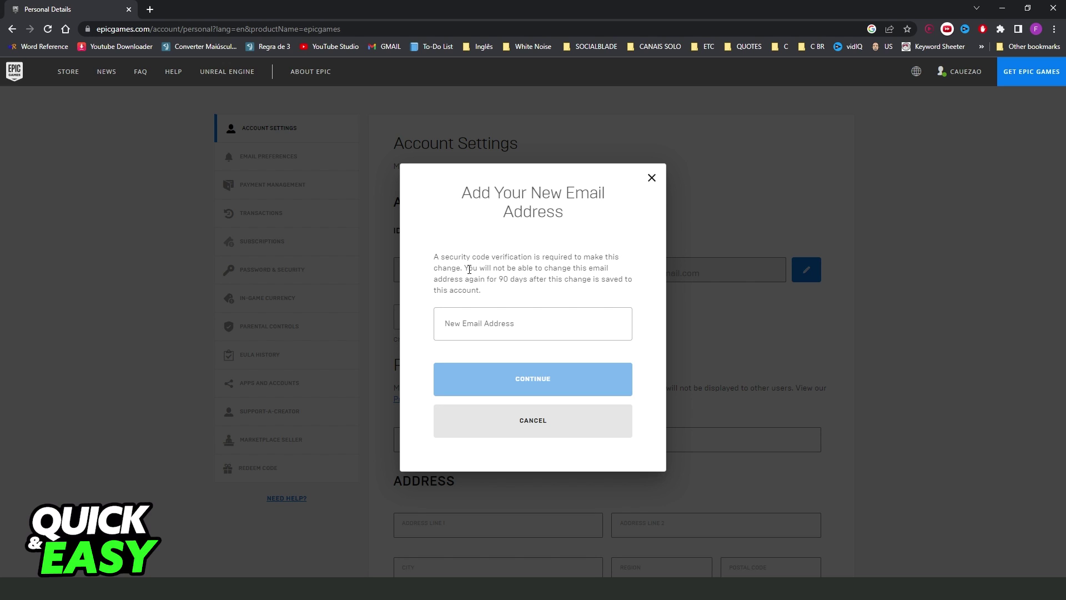
{"action": "left_click_drag", "start_coordinate": [469, 270], "coordinate": [531, 271]}
{"action": "left_click_drag", "start_coordinate": [530, 270], "coordinate": [574, 271]}
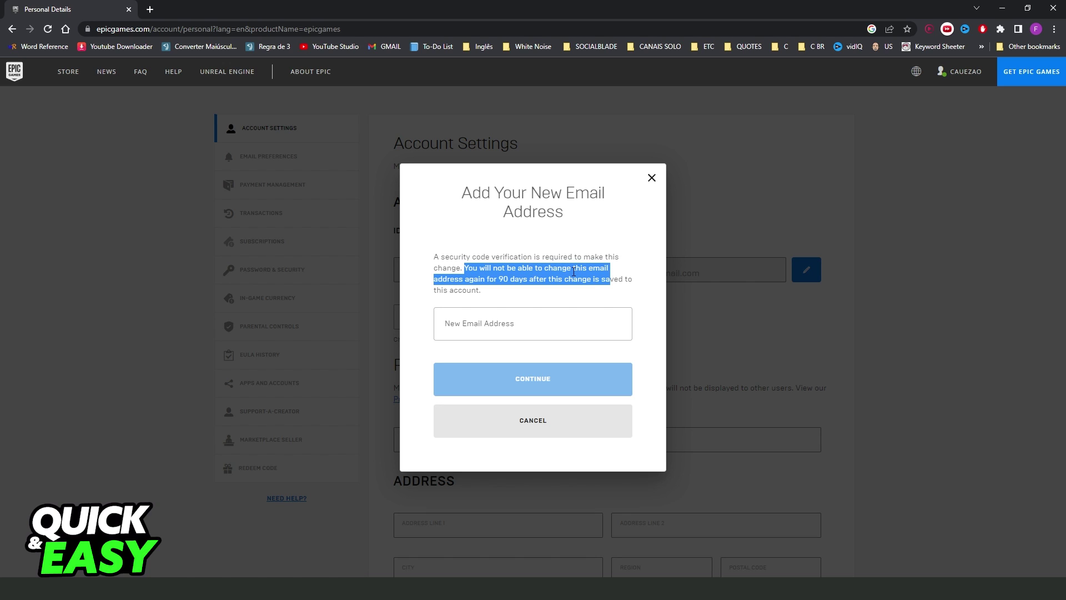
{"action": "left_click_drag", "start_coordinate": [497, 280], "coordinate": [532, 282]}
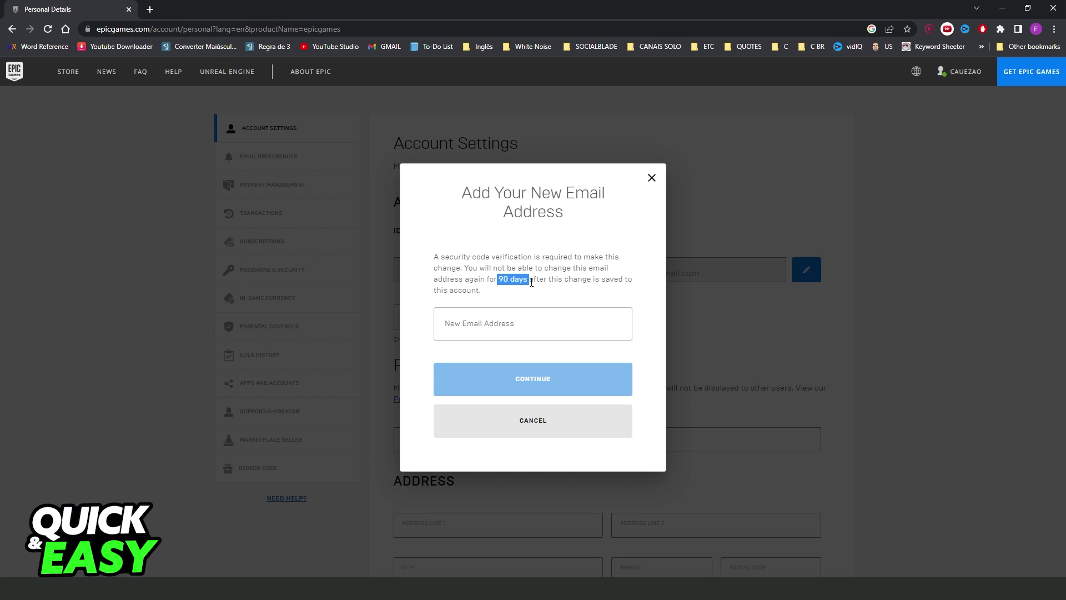
{"action": "left_click", "coordinate": [558, 276]}
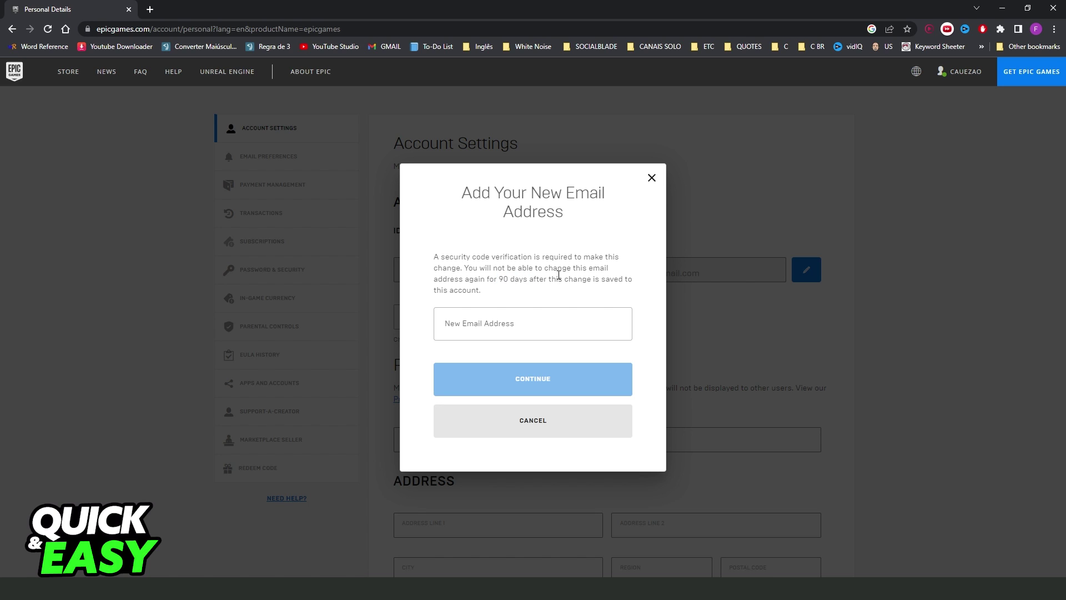